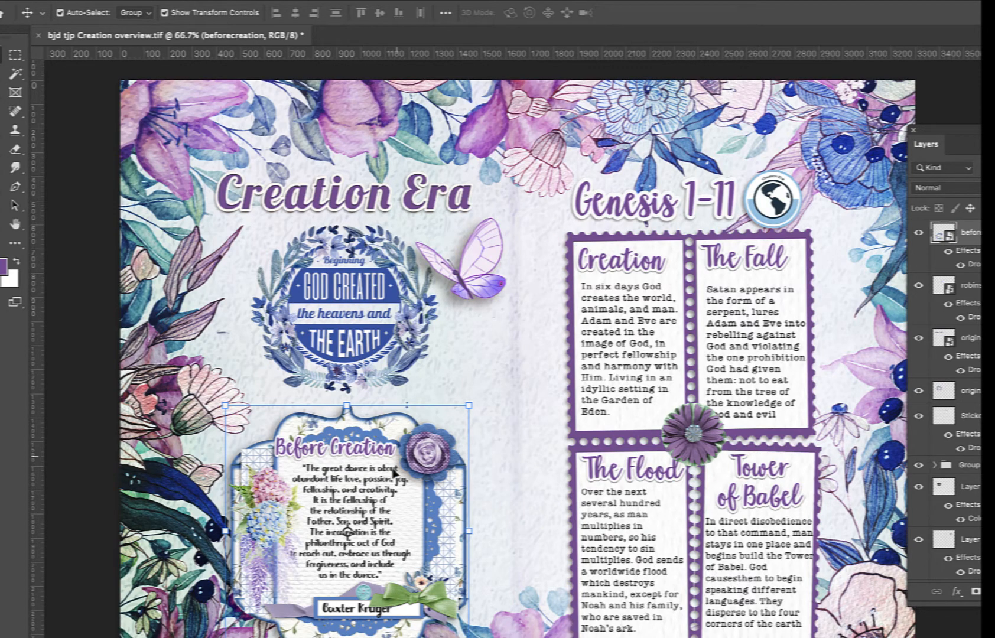
Switch to the Creation Era Kit library and open its 03b. Quick Dex Cards section
{"action": "left_click_drag", "start_coordinate": [393, 473], "coordinate": [407, 239]}
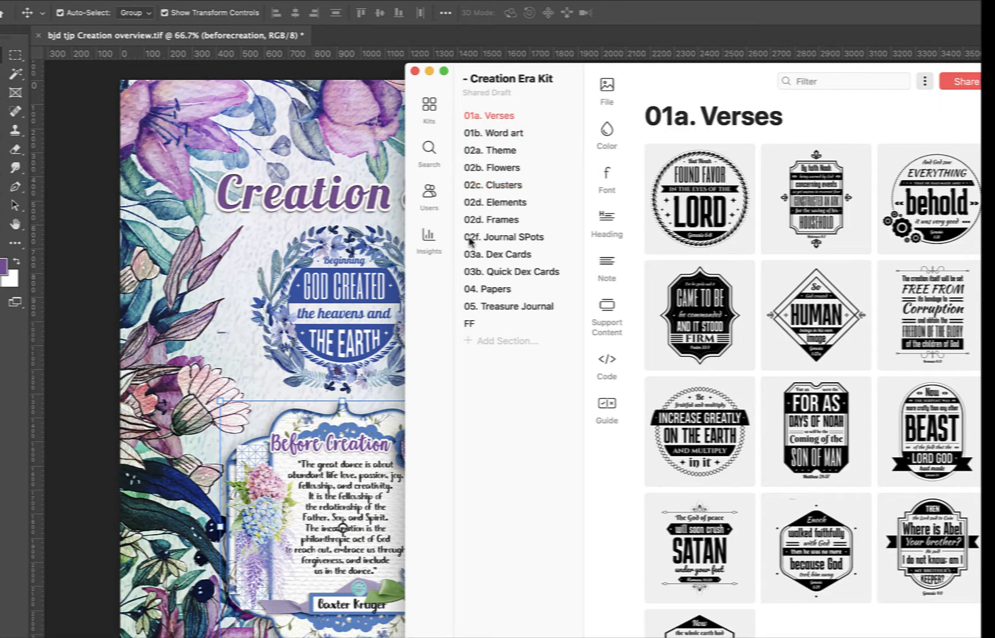
{"action": "left_click", "coordinate": [507, 256]}
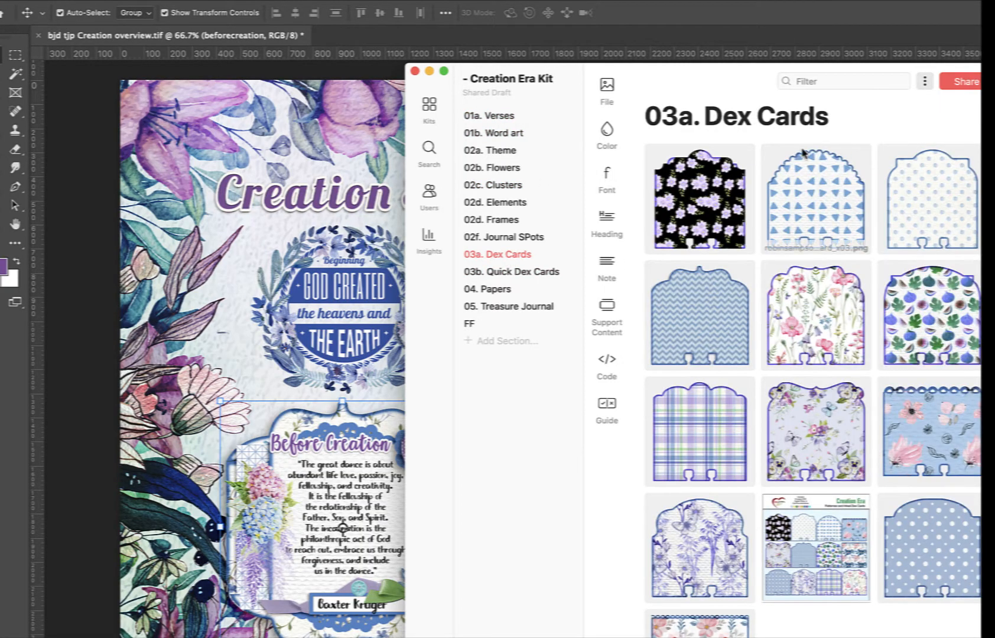
{"action": "left_click_drag", "start_coordinate": [670, 83], "coordinate": [309, 58]}
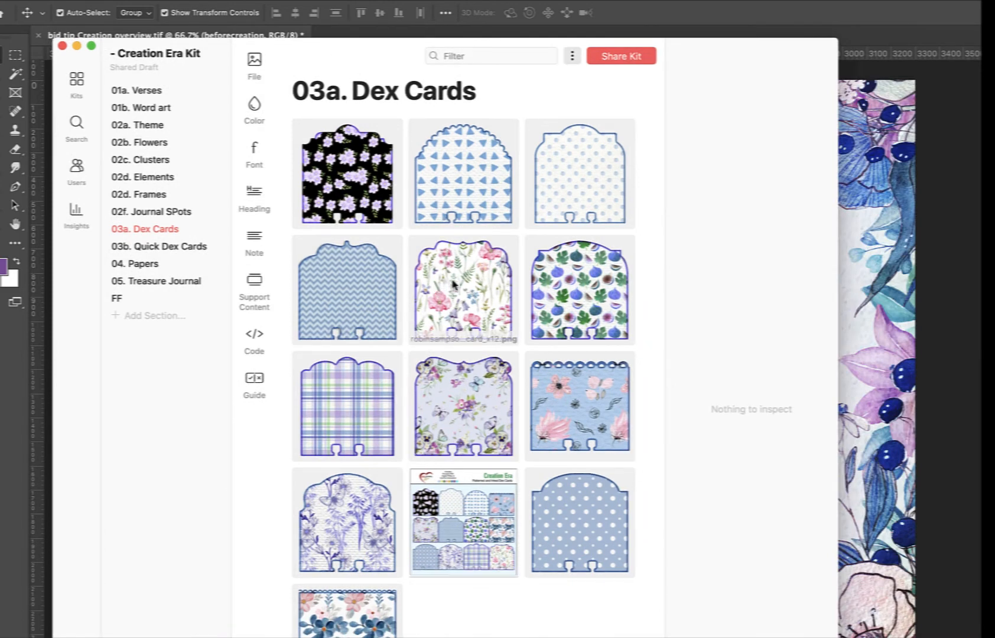
{"action": "left_click", "coordinate": [169, 248]}
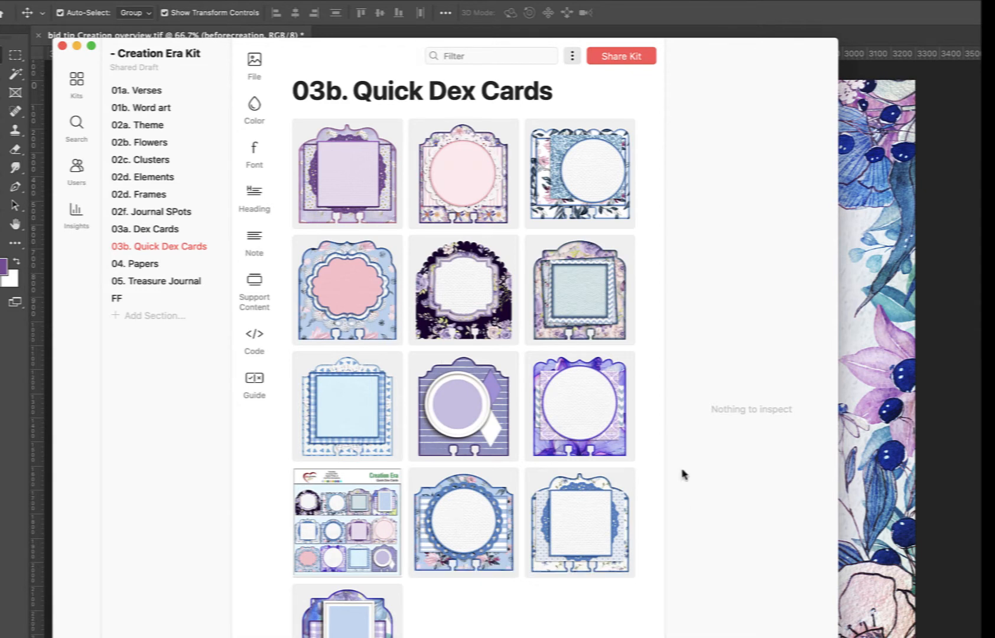
Copy the light-blue gingham-framed quick dex card as a 1201x1310 PNG and put the kit window away
{"action": "left_click", "coordinate": [339, 400]}
{"action": "right_click", "coordinate": [339, 400]}
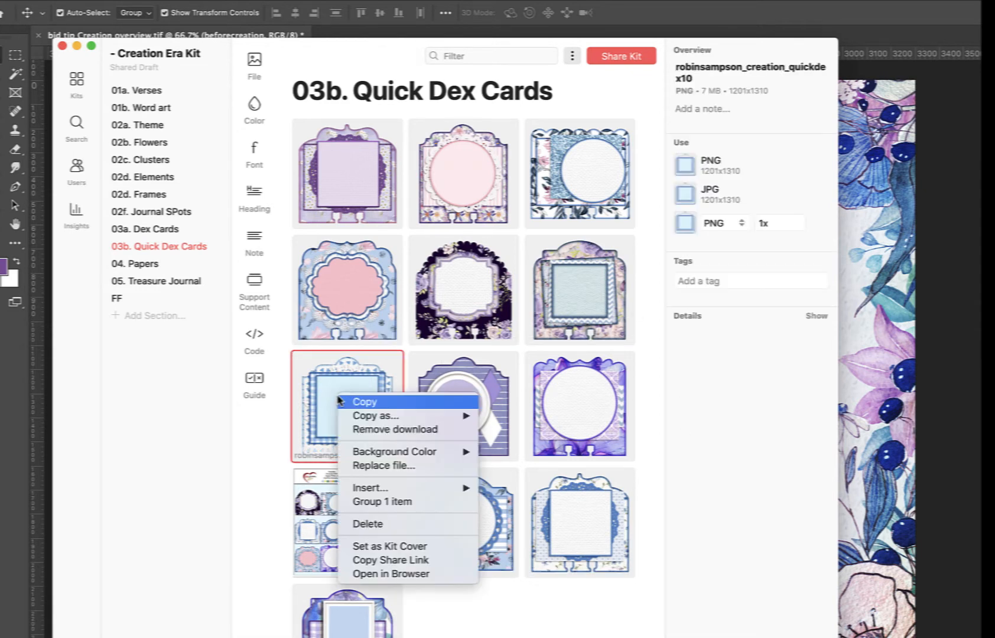
{"action": "mouse_move", "coordinate": [372, 416]}
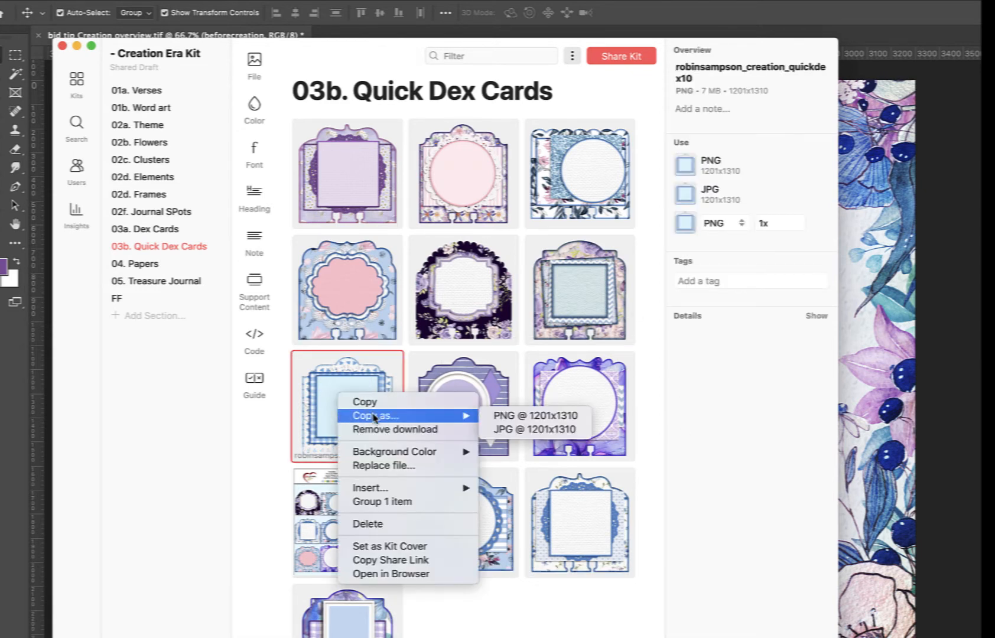
{"action": "left_click", "coordinate": [528, 429]}
{"action": "left_click", "coordinate": [76, 47]}
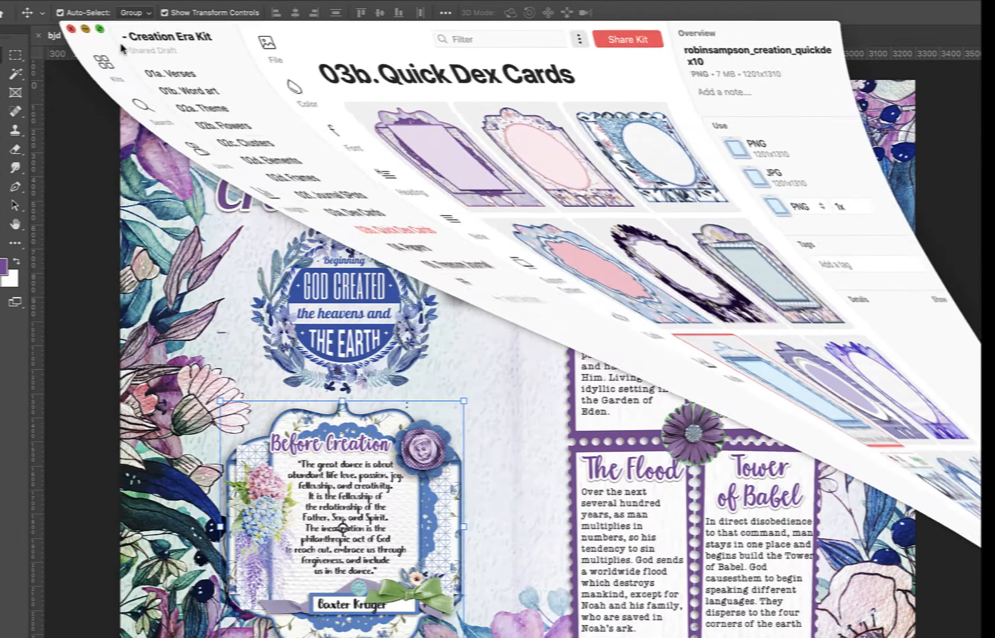
Create a new 1201 x 1310 px document at 300 ppi in Photoshop from the clipboard preset and paste the card into it
{"action": "left_click", "coordinate": [62, 0]}
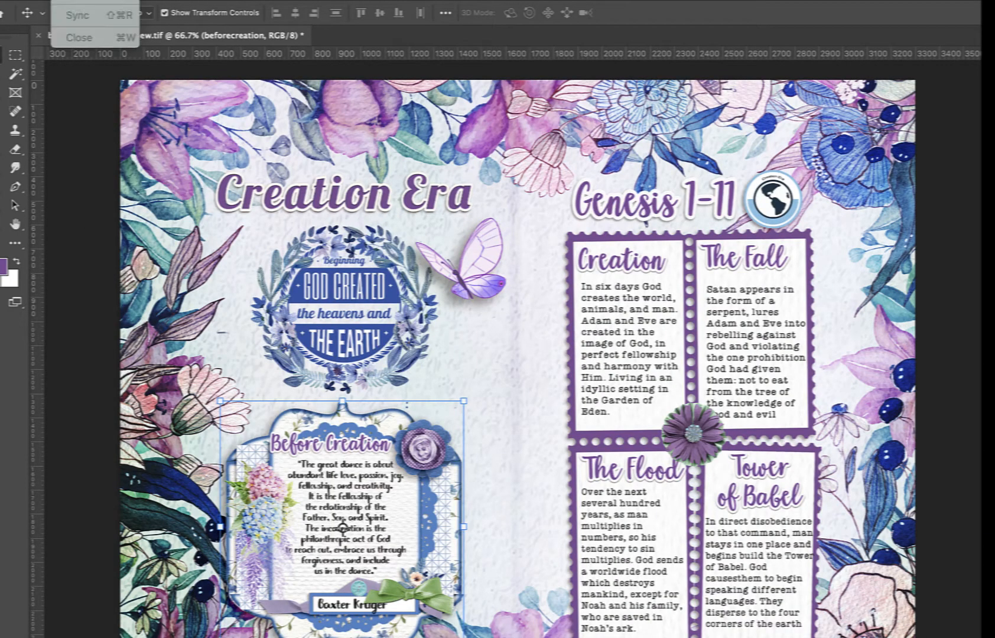
{"action": "mouse_move", "coordinate": [80, 0]}
{"action": "left_click", "coordinate": [203, 229]}
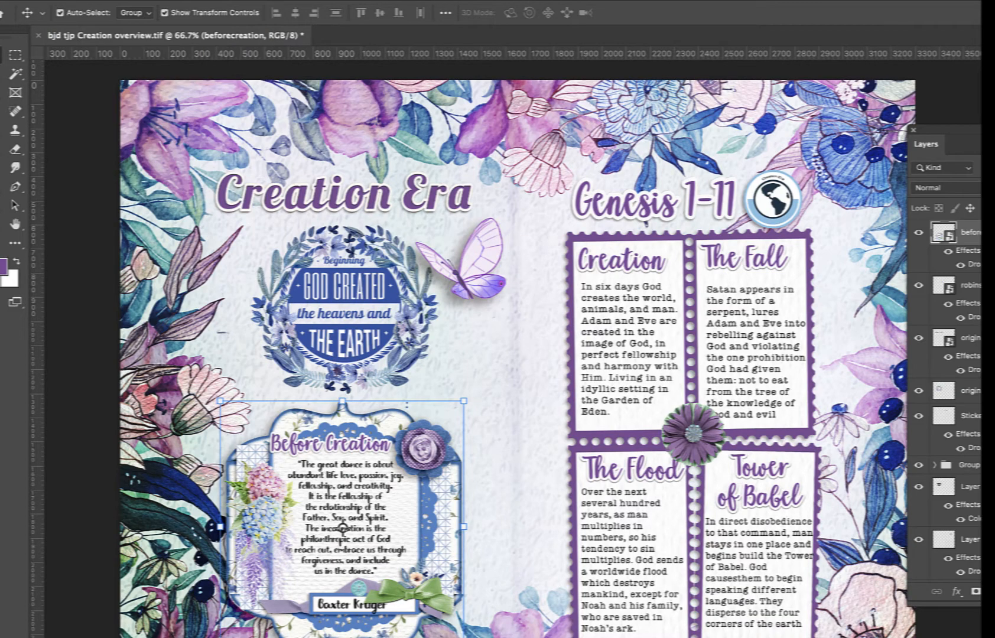
{"action": "left_click", "coordinate": [89, 0]}
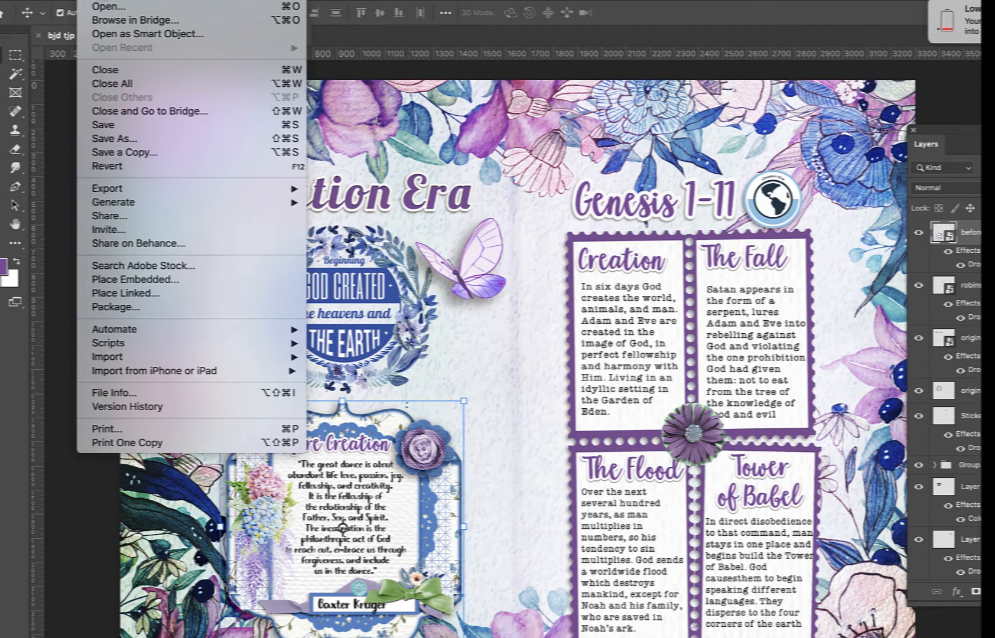
{"action": "left_click", "coordinate": [166, 0]}
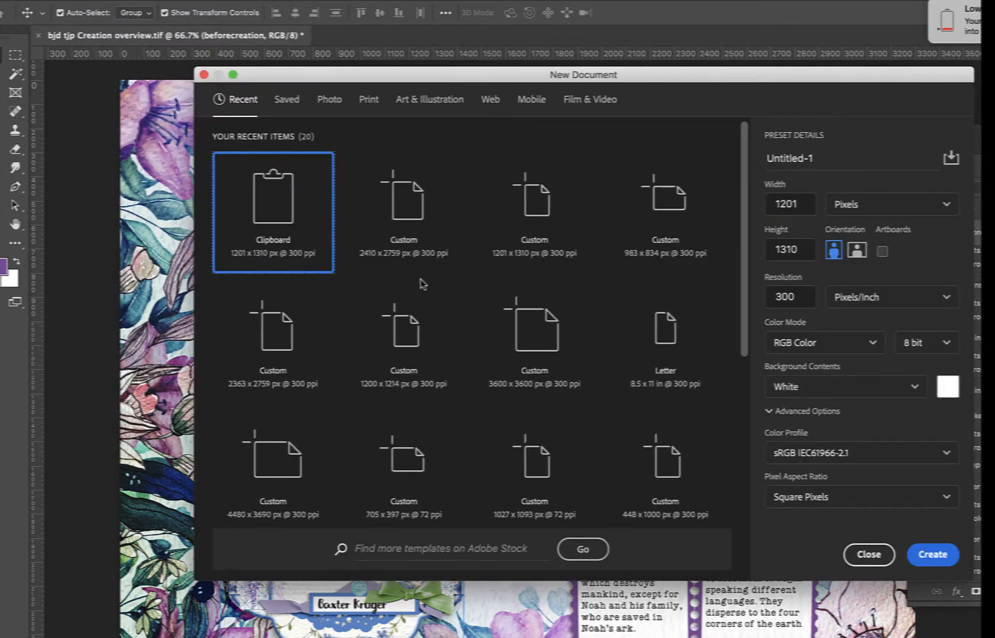
{"action": "left_click", "coordinate": [933, 553]}
{"action": "key", "text": "super+v"}
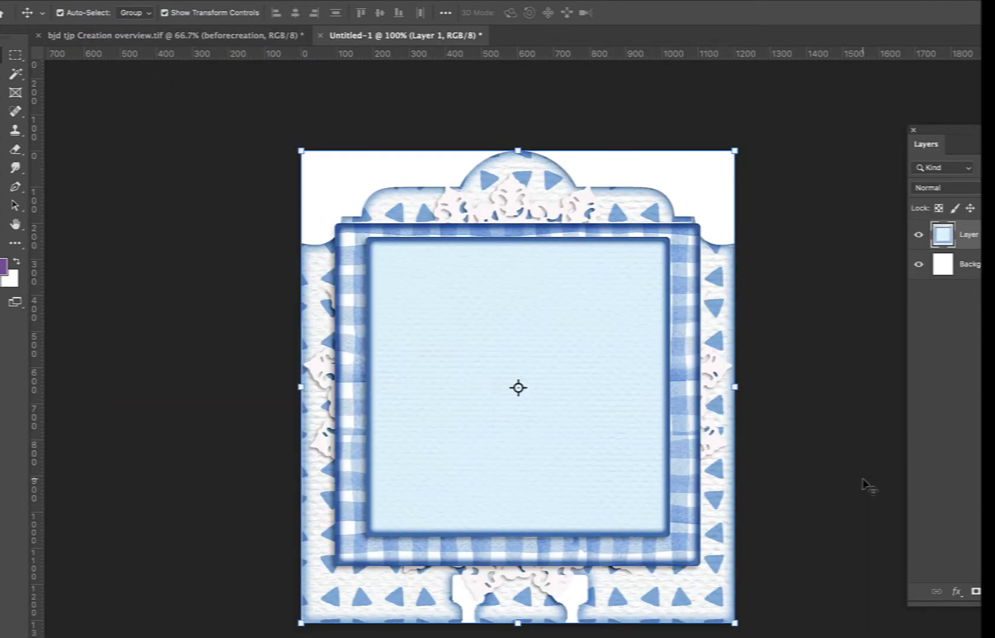
Marquee-select the upper part of the card on Layer 1 across its full width, about 500 px tall
{"action": "left_click", "coordinate": [801, 404]}
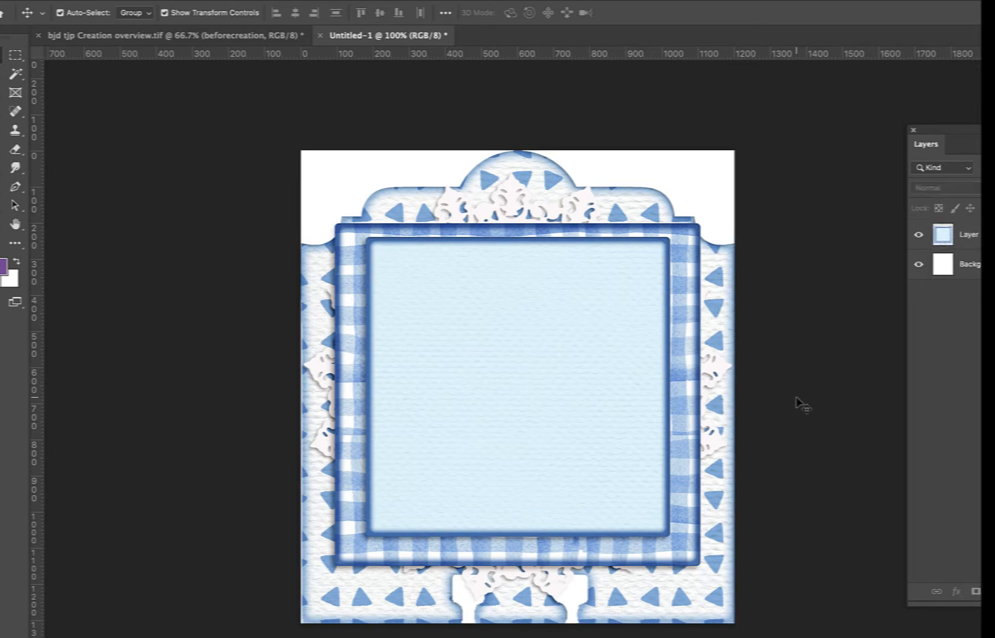
{"action": "left_click_drag", "start_coordinate": [967, 142], "coordinate": [826, 111]}
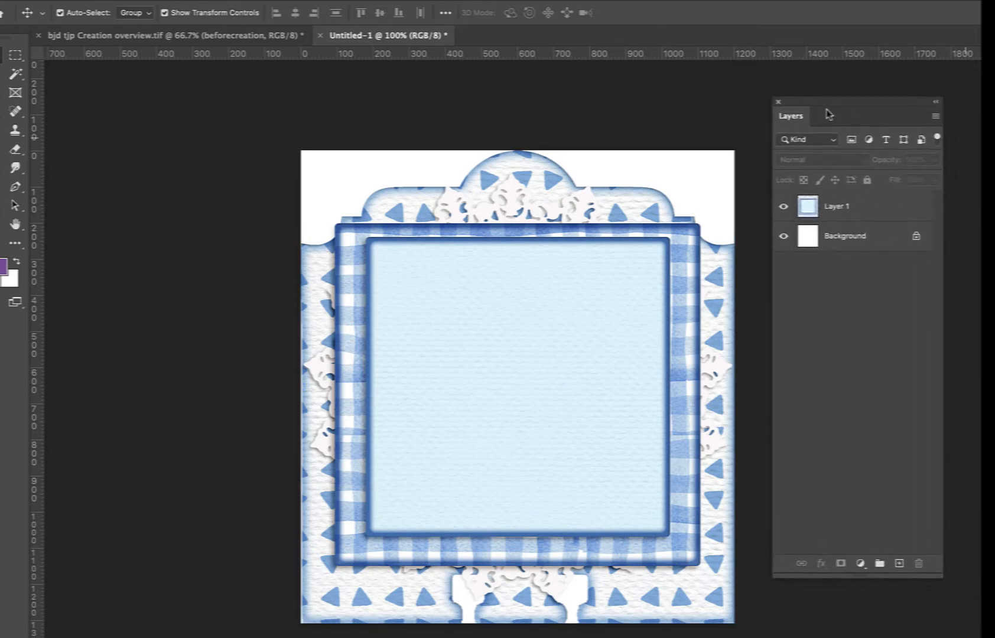
{"action": "left_click", "coordinate": [835, 211]}
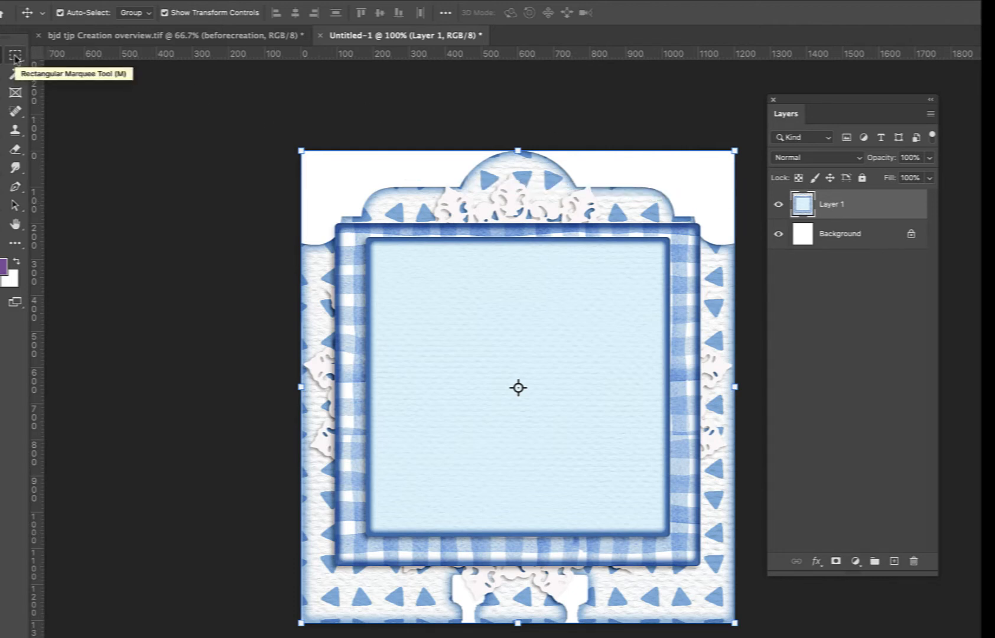
{"action": "left_click", "coordinate": [16, 56]}
{"action": "right_click", "coordinate": [16, 56]}
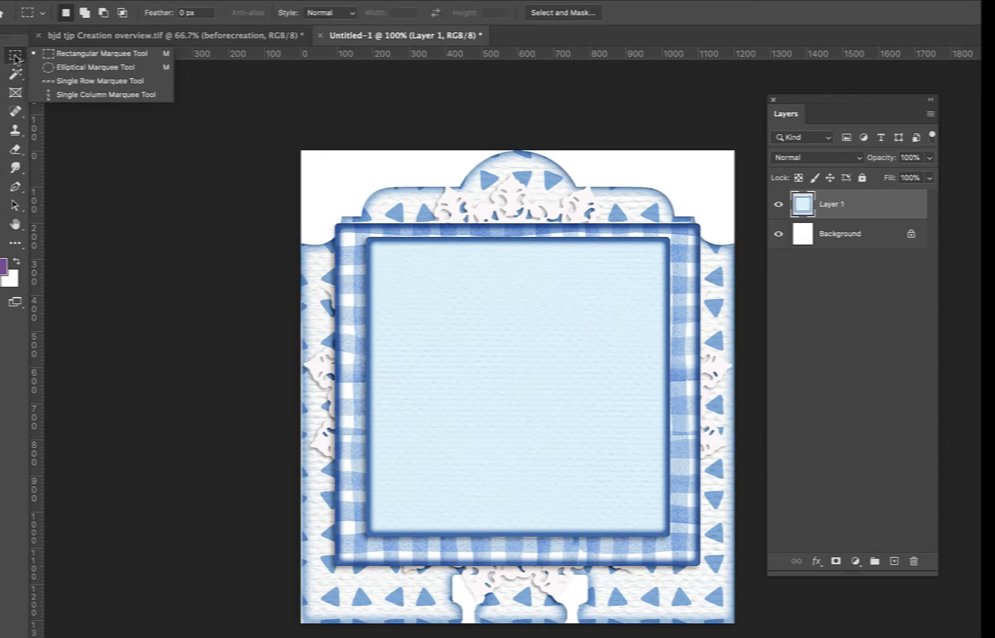
{"action": "left_click", "coordinate": [72, 57]}
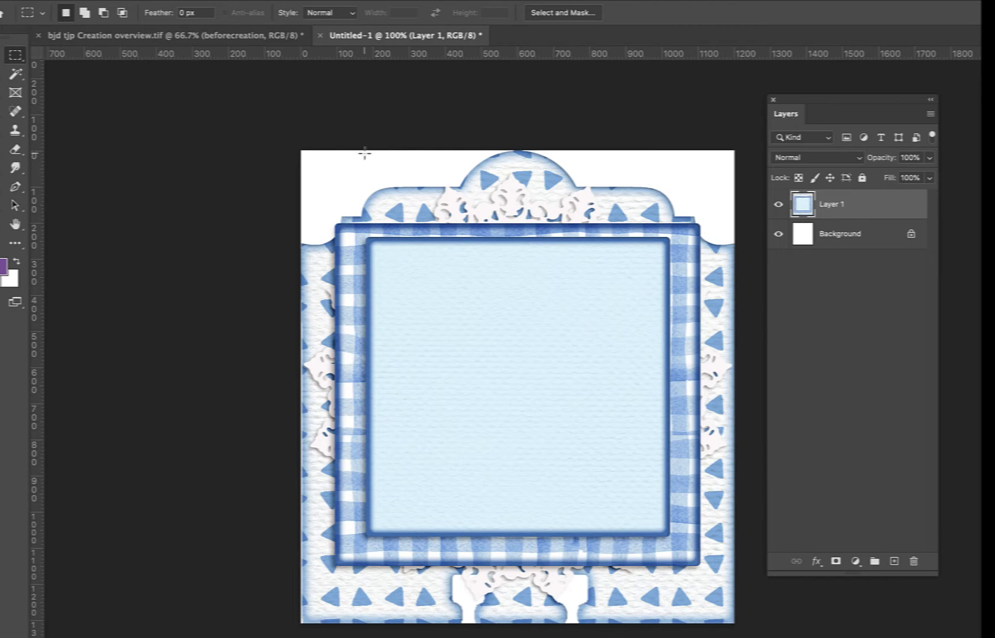
{"action": "left_click_drag", "start_coordinate": [301, 150], "coordinate": [735, 334]}
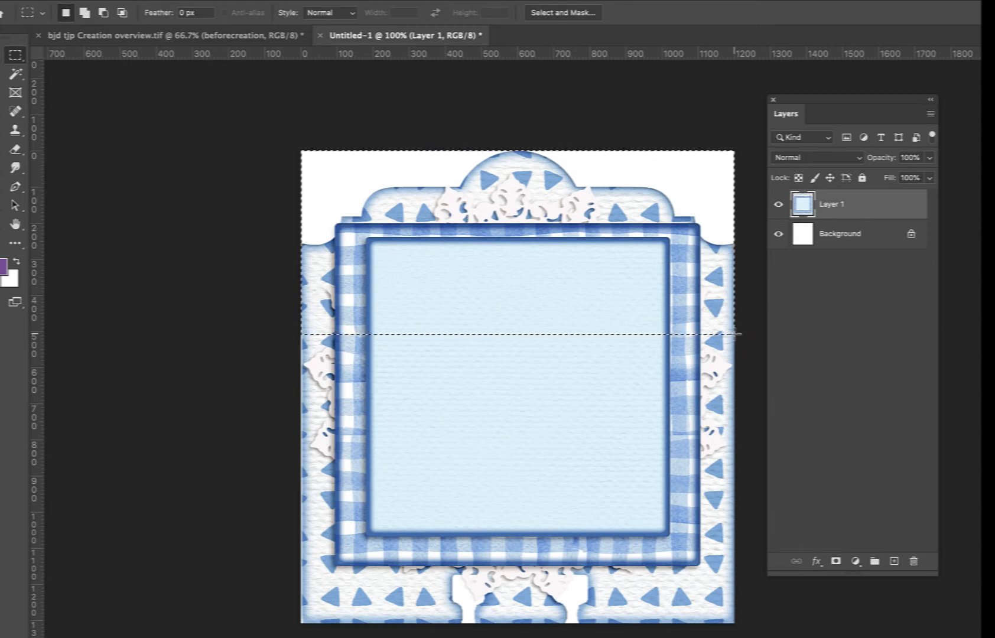
Copy the selected upper part of the card onto its own layer and check it by hiding and reshowing Layer 1
{"action": "key", "text": "super+c"}
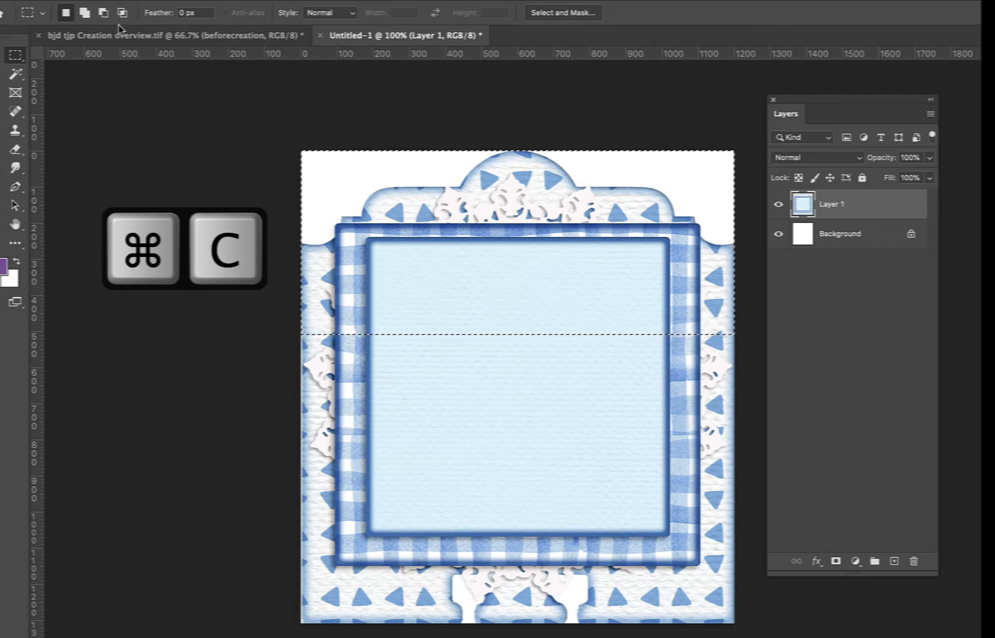
{"action": "key", "text": "super+v"}
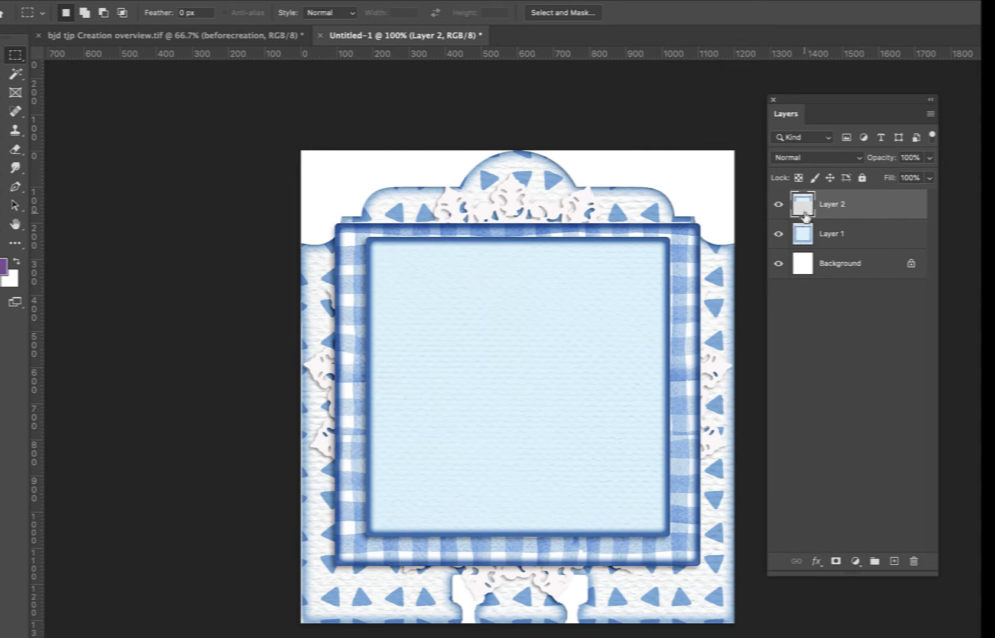
{"action": "left_click", "coordinate": [778, 235]}
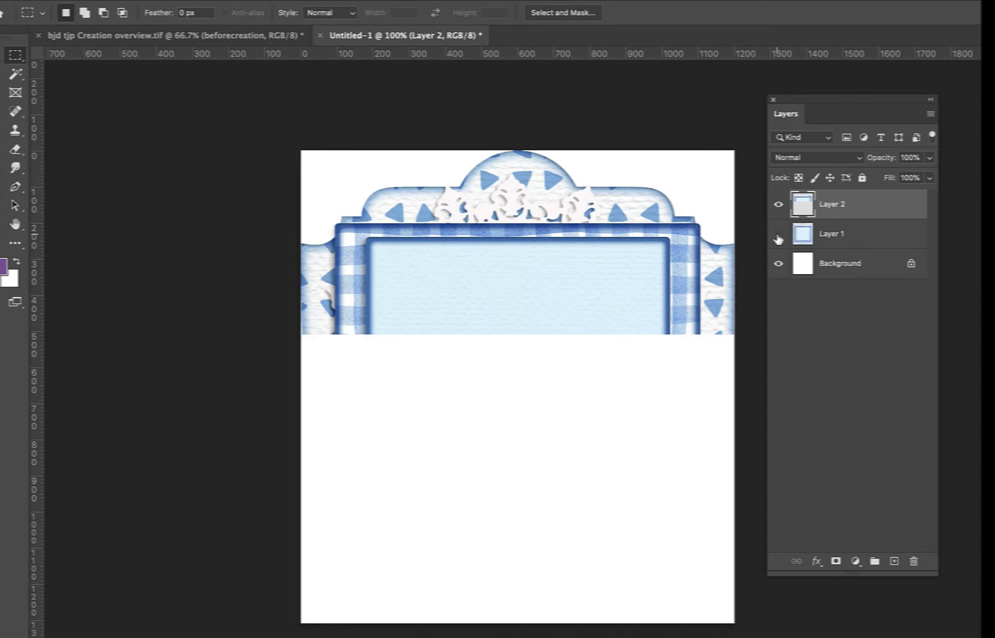
{"action": "left_click", "coordinate": [778, 235]}
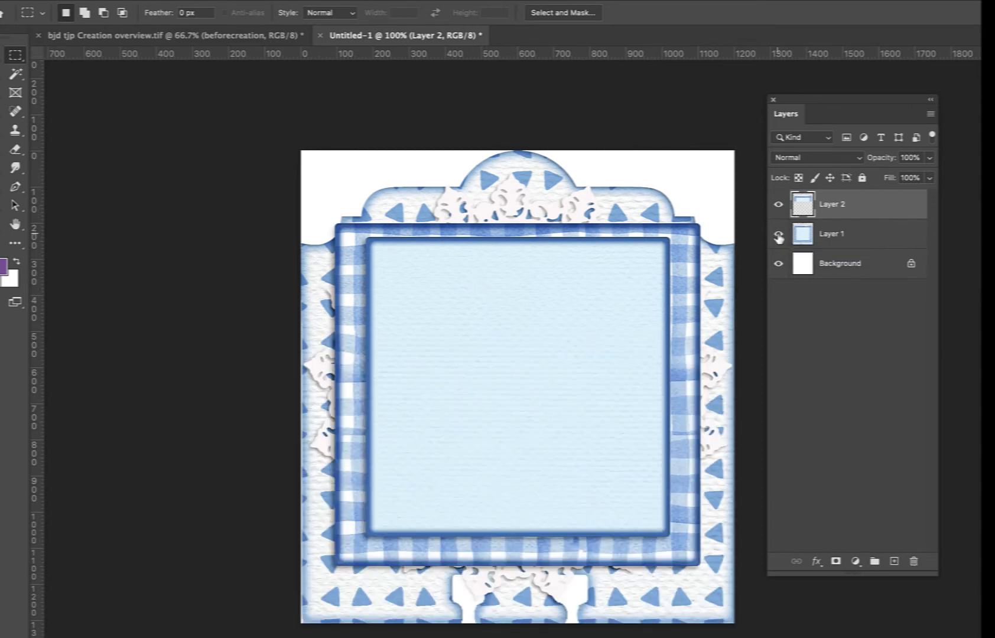
Rotate the copied upper section on Layer 2 by 180°
{"action": "key", "text": "v"}
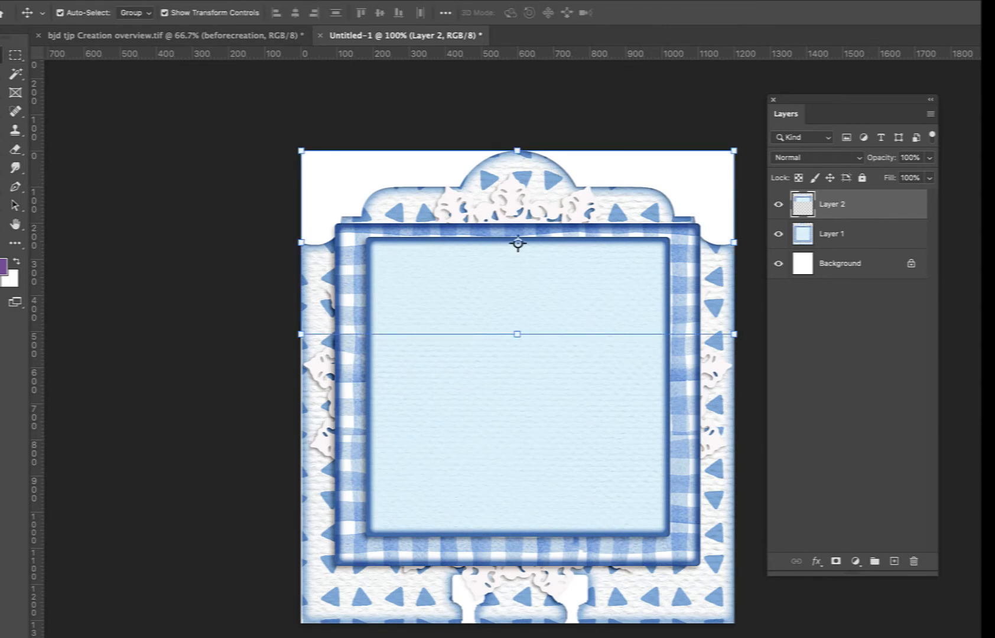
{"action": "left_click", "coordinate": [121, 2]}
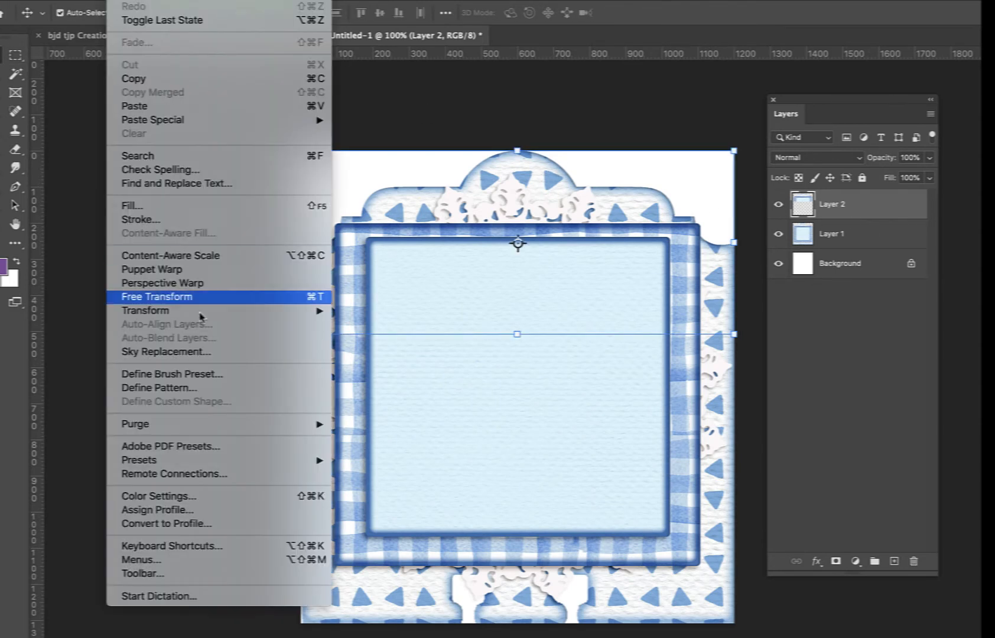
{"action": "mouse_move", "coordinate": [193, 311]}
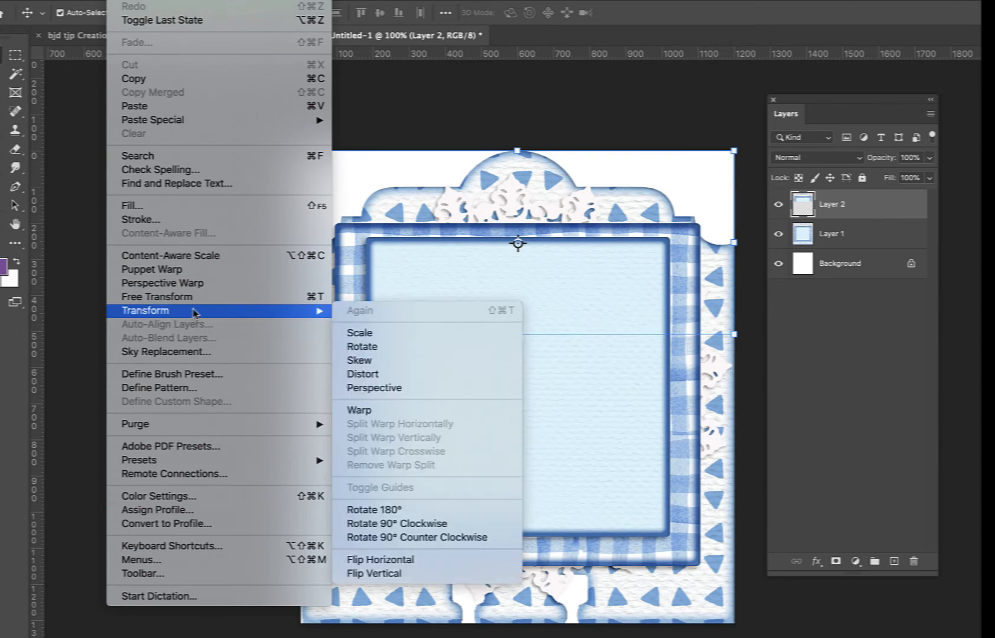
{"action": "left_click", "coordinate": [446, 511]}
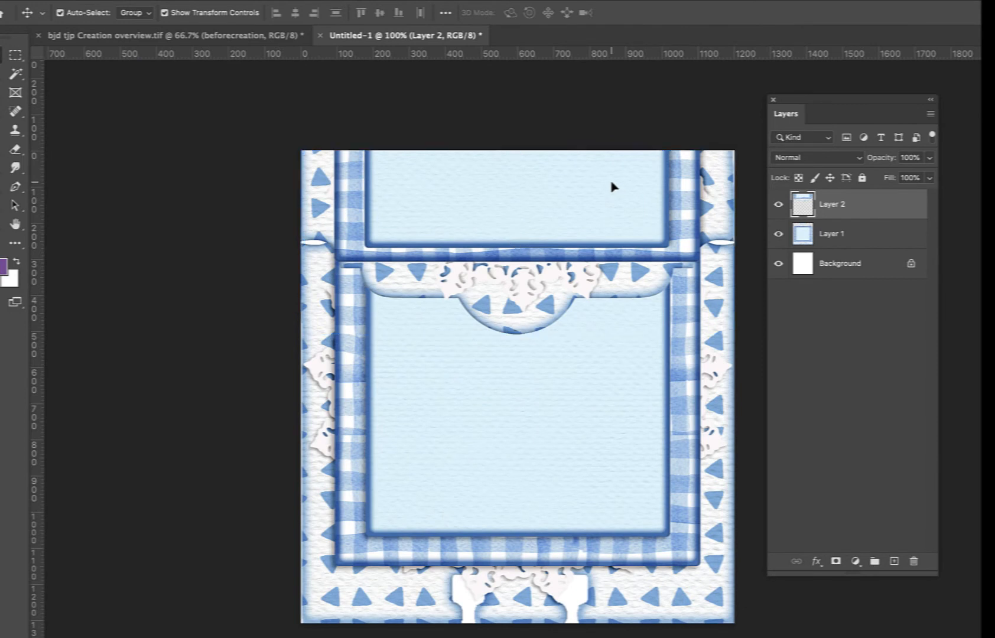
Move the rotated section down over the card's lower end and align its frame with the side borders of Layer 1
{"action": "left_click_drag", "start_coordinate": [611, 187], "coordinate": [628, 478]}
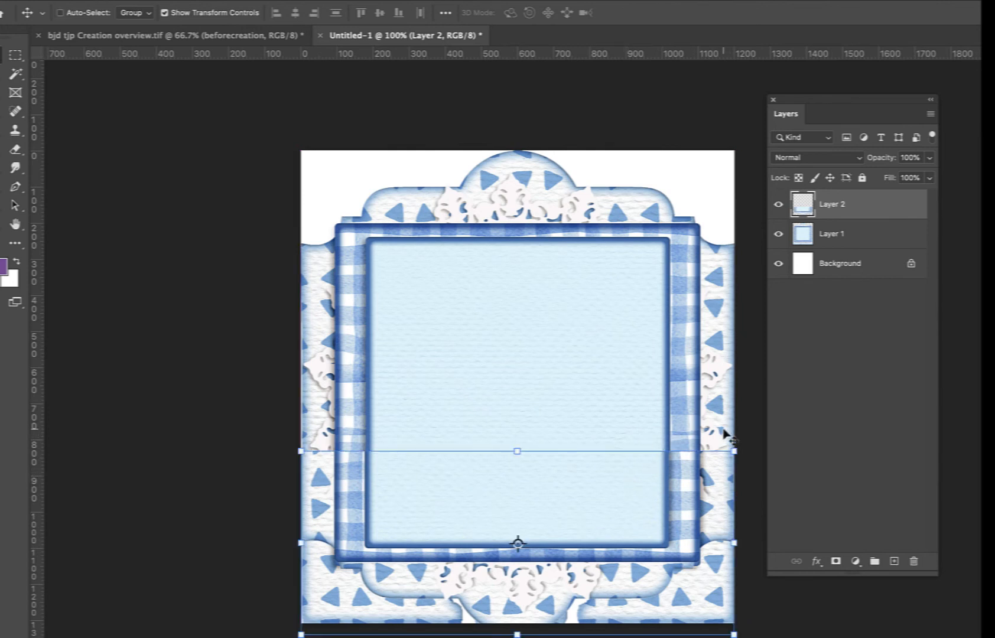
{"action": "key", "text": "ctrl+plus"}
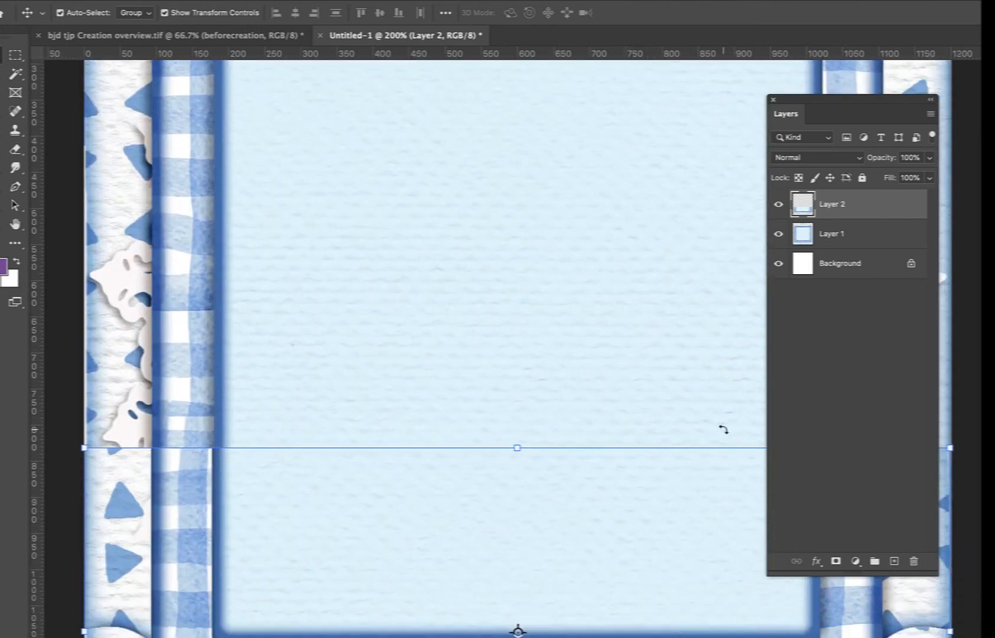
{"action": "mouse_move", "coordinate": [351, 469]}
{"action": "left_mouse_down"}
{"action": "mouse_move", "coordinate": [362, 478]}
{"action": "mouse_move", "coordinate": [358, 463]}
{"action": "left_mouse_up"}
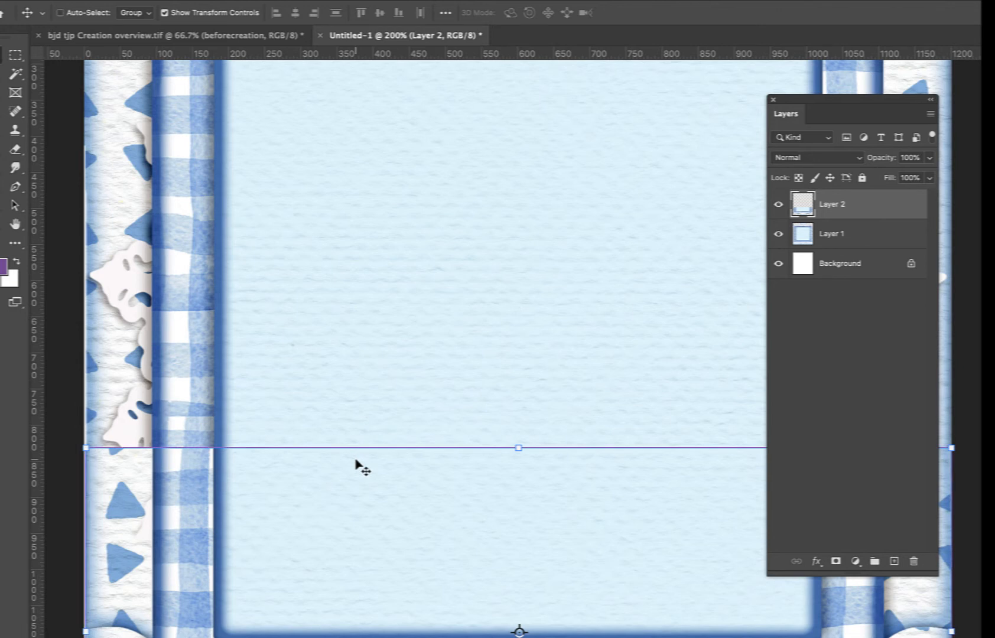
{"action": "key", "text": "ctrl+minus"}
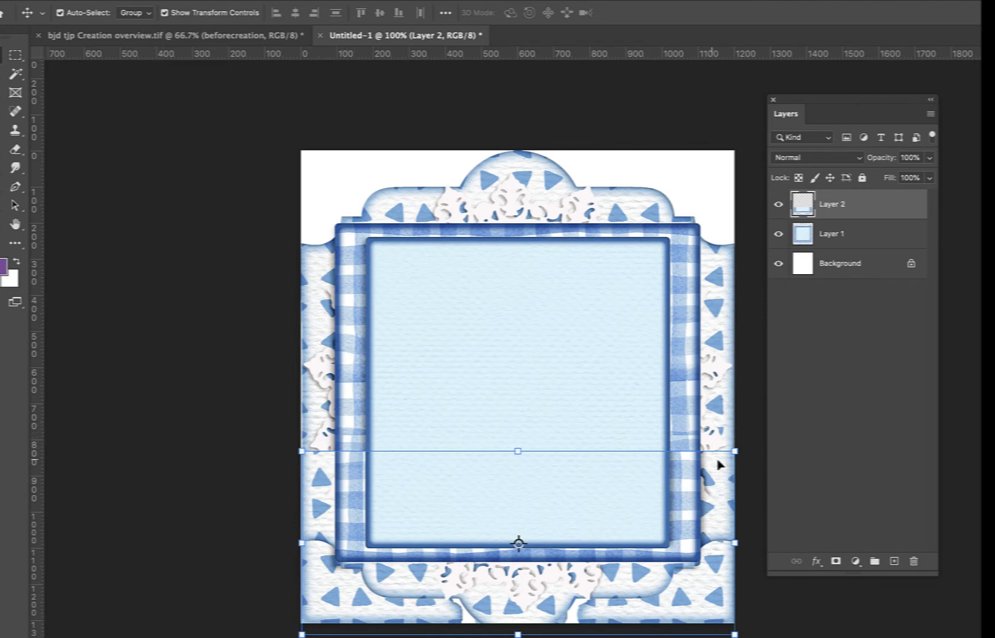
{"action": "left_click", "coordinate": [794, 619]}
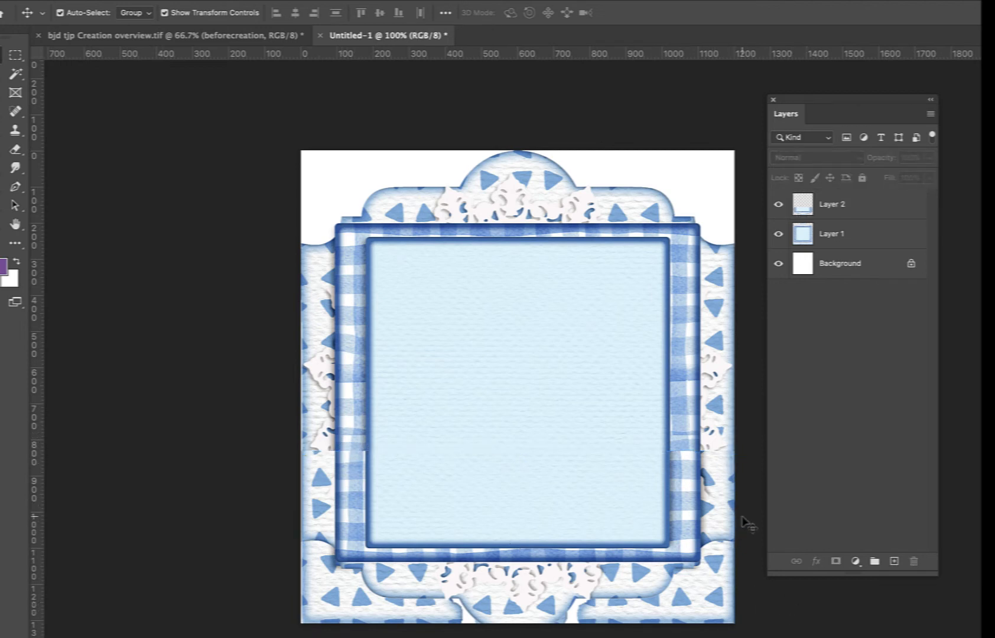
Make Layer 1 active with the Eraser tool ready, and extend the canvas with Reveal All to include the overhanging lower section
{"action": "left_click", "coordinate": [576, 461]}
{"action": "left_click", "coordinate": [560, 322]}
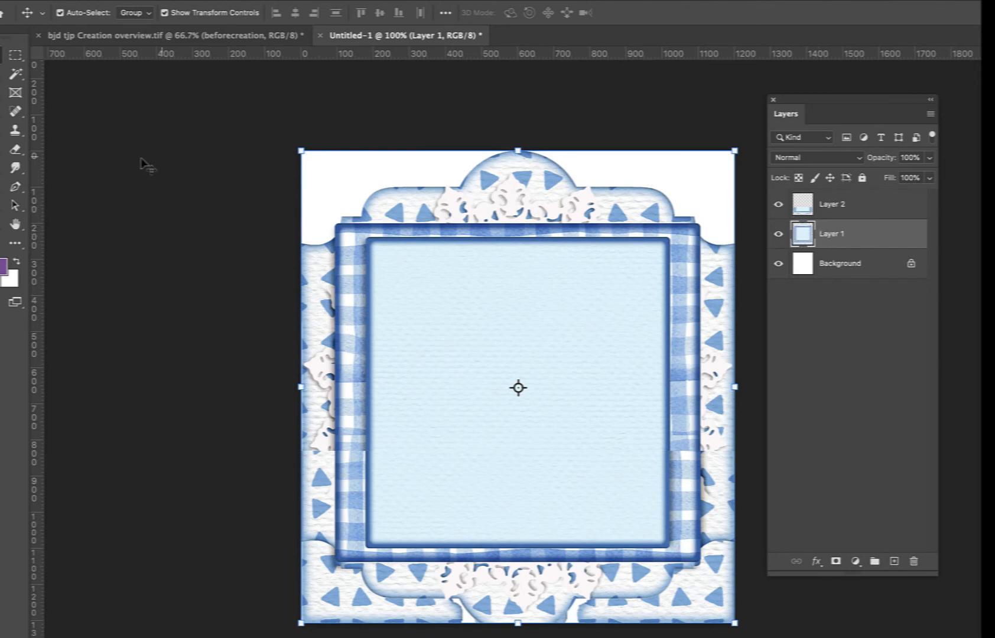
{"action": "left_click", "coordinate": [15, 149]}
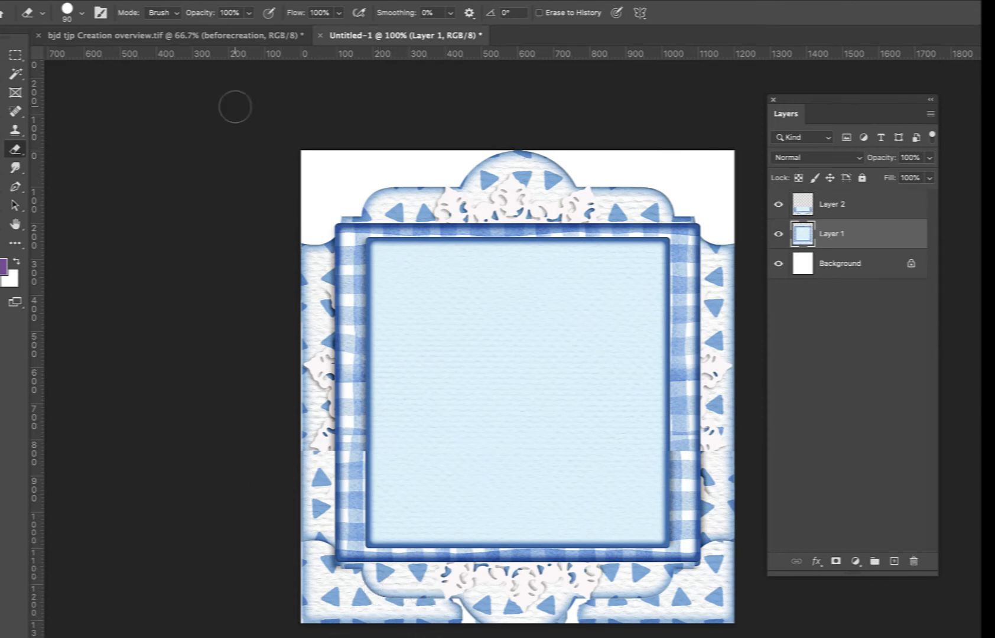
{"action": "left_click", "coordinate": [164, 2]}
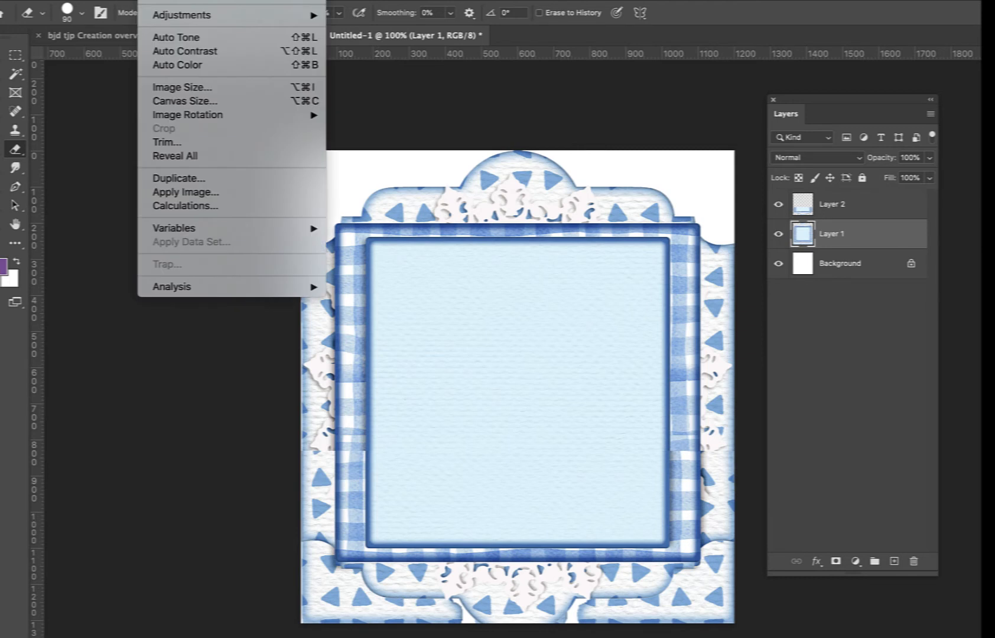
{"action": "left_click", "coordinate": [208, 156]}
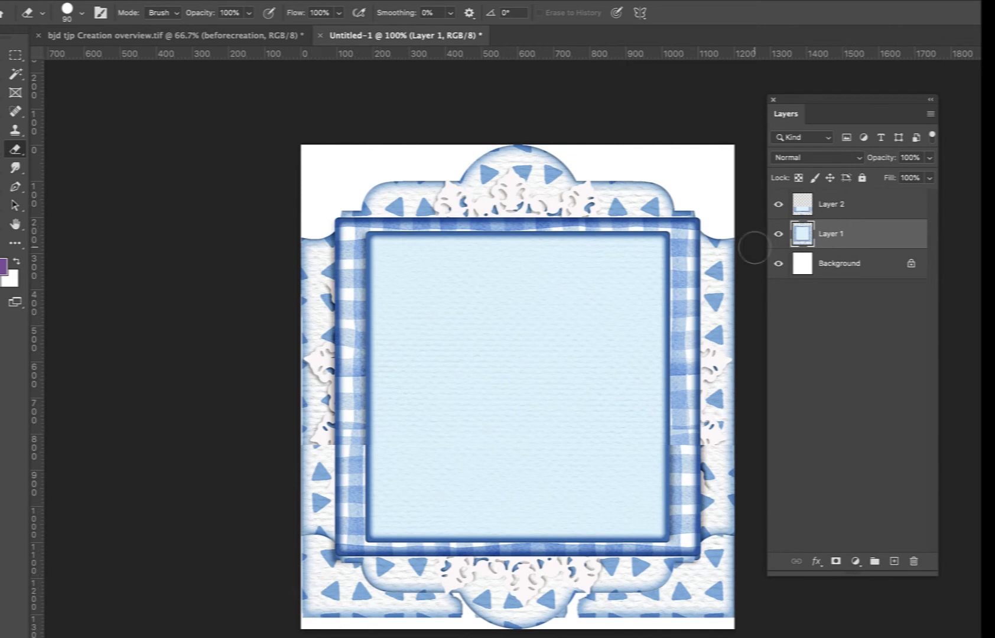
Erase the old lower edge of Layer 1 outside the rotated bottom section, enlarging the eraser brush to 125
{"action": "mouse_move", "coordinate": [331, 565]}
{"action": "left_mouse_down"}
{"action": "mouse_move", "coordinate": [296, 549]}
{"action": "mouse_move", "coordinate": [323, 549]}
{"action": "mouse_move", "coordinate": [435, 602]}
{"action": "mouse_move", "coordinate": [304, 612]}
{"action": "mouse_move", "coordinate": [289, 601]}
{"action": "mouse_move", "coordinate": [333, 580]}
{"action": "mouse_move", "coordinate": [297, 573]}
{"action": "mouse_move", "coordinate": [475, 600]}
{"action": "mouse_move", "coordinate": [666, 604]}
{"action": "left_mouse_up"}
{"action": "key", "text": "bracketright"}
{"action": "key", "text": "bracketright"}
{"action": "left_click_drag", "start_coordinate": [443, 612], "coordinate": [407, 608]}
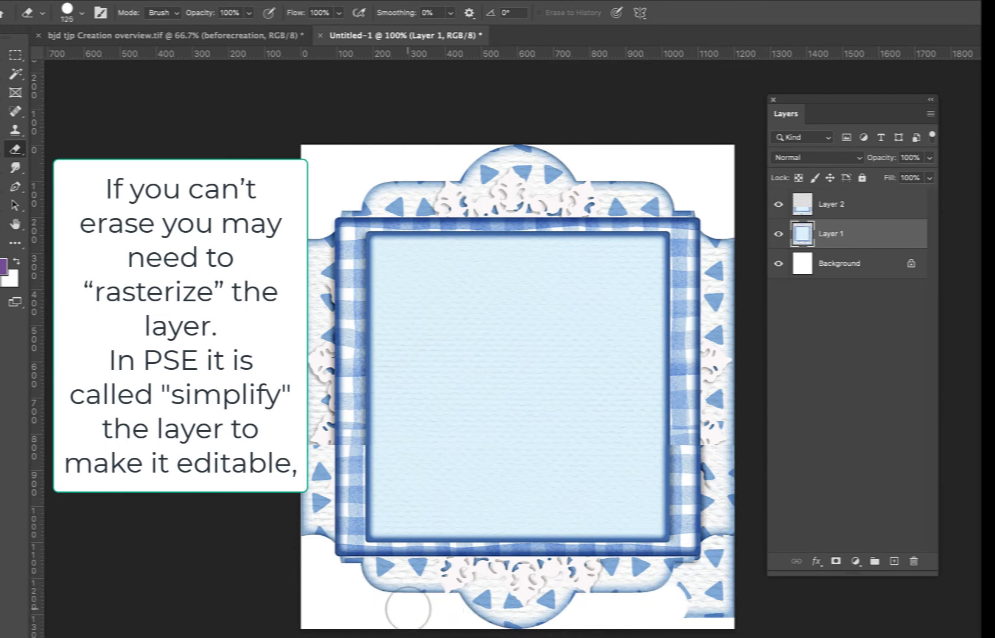
{"action": "mouse_move", "coordinate": [671, 570]}
{"action": "left_mouse_down"}
{"action": "mouse_move", "coordinate": [713, 560]}
{"action": "mouse_move", "coordinate": [722, 542]}
{"action": "mouse_move", "coordinate": [724, 596]}
{"action": "mouse_move", "coordinate": [669, 608]}
{"action": "left_mouse_up"}
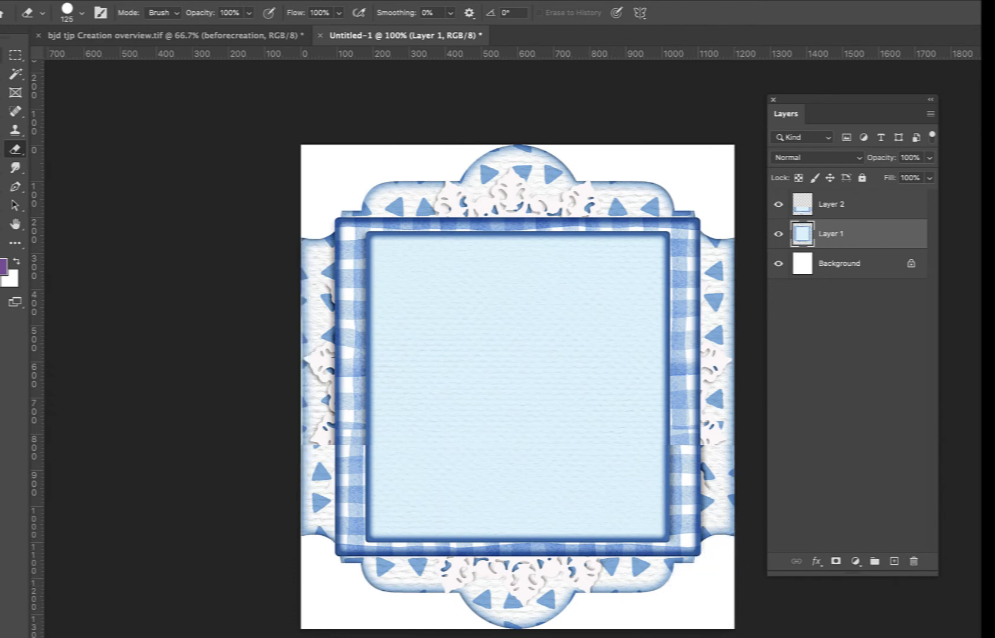
Switch to the Creation Era Kit window, move it aside to uncover the card, and browse the 02d. Elements section
{"action": "key", "text": "v"}
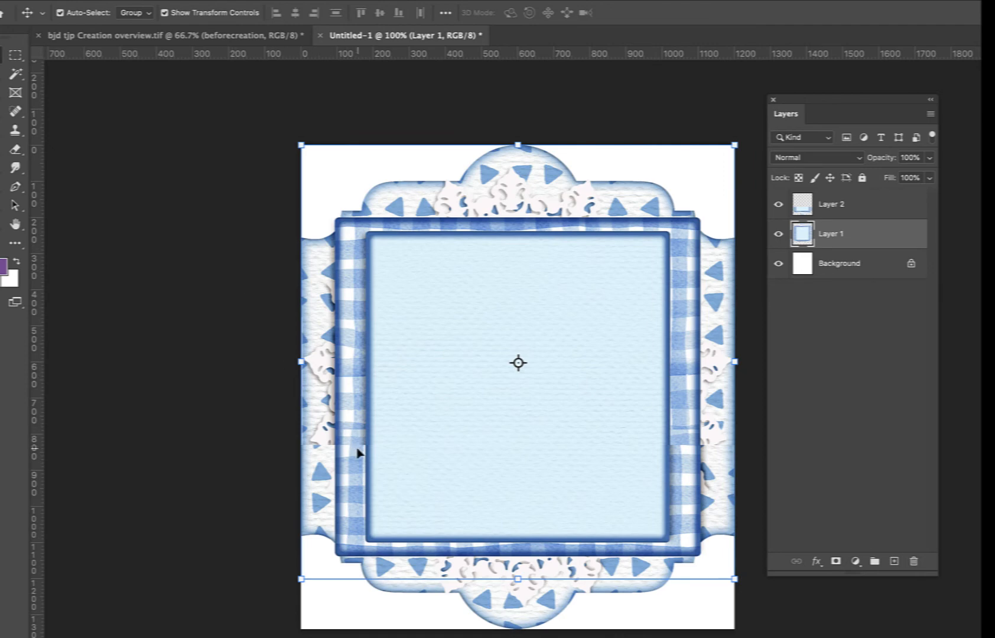
{"action": "left_click", "coordinate": [666, 637]}
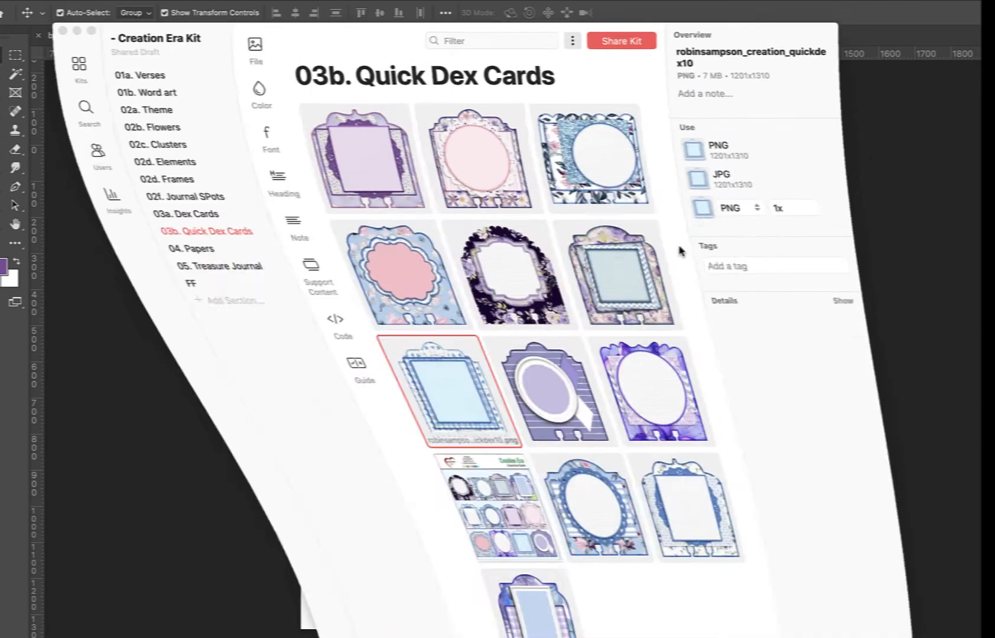
{"action": "left_click_drag", "start_coordinate": [219, 47], "coordinate": [601, 34]}
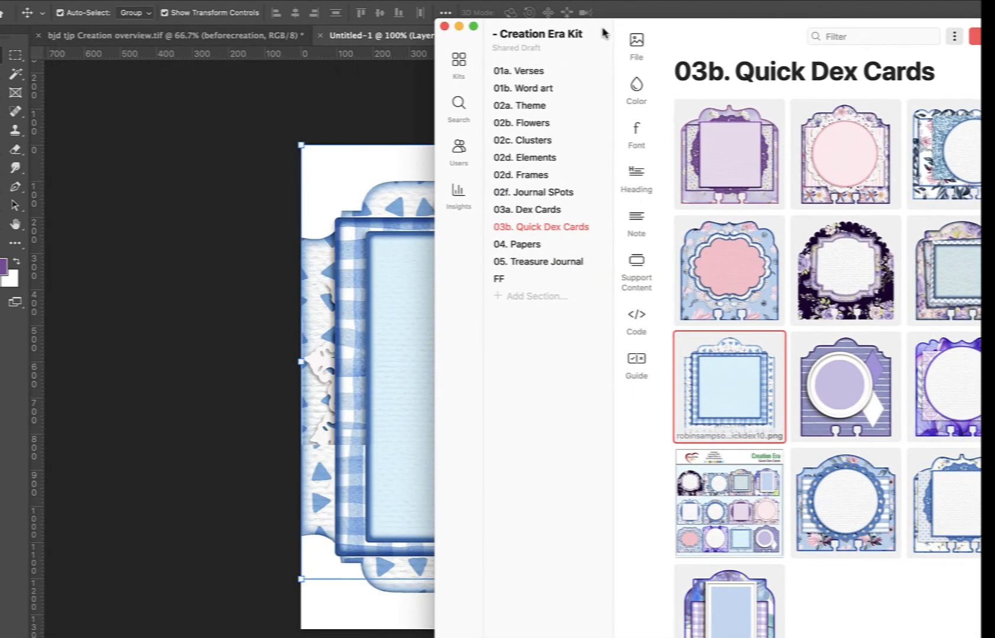
{"action": "left_click", "coordinate": [544, 158]}
{"action": "scroll", "coordinate": [785, 355], "scroll_direction": "down", "scroll_amount": 10}
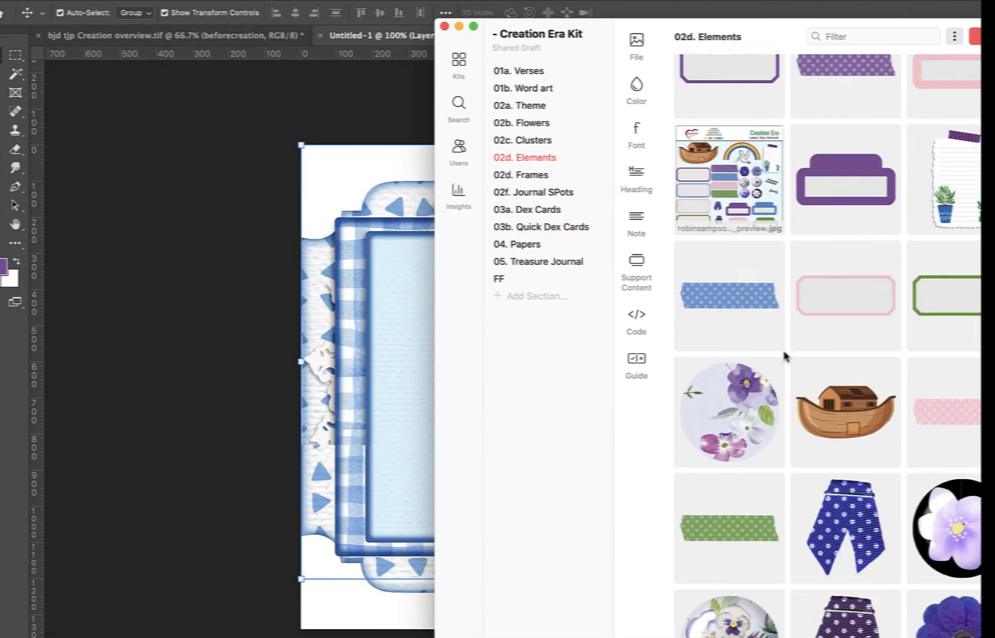
Place the round pansy element above all layers and shrink it to cover the seam on the card's left border
{"action": "left_click_drag", "start_coordinate": [785, 355], "coordinate": [389, 449]}
{"action": "left_click_drag", "start_coordinate": [493, 414], "coordinate": [381, 439]}
{"action": "key", "text": "Return"}
{"action": "key", "text": "ctrl+shift+bracketright"}
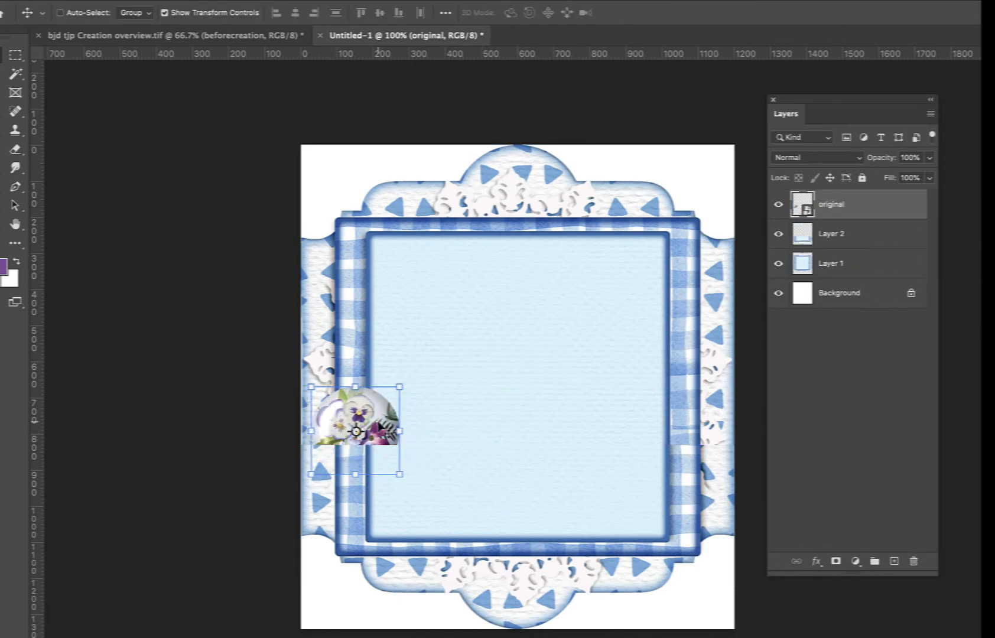
{"action": "left_click_drag", "start_coordinate": [400, 474], "coordinate": [360, 437]}
{"action": "key", "text": "Return"}
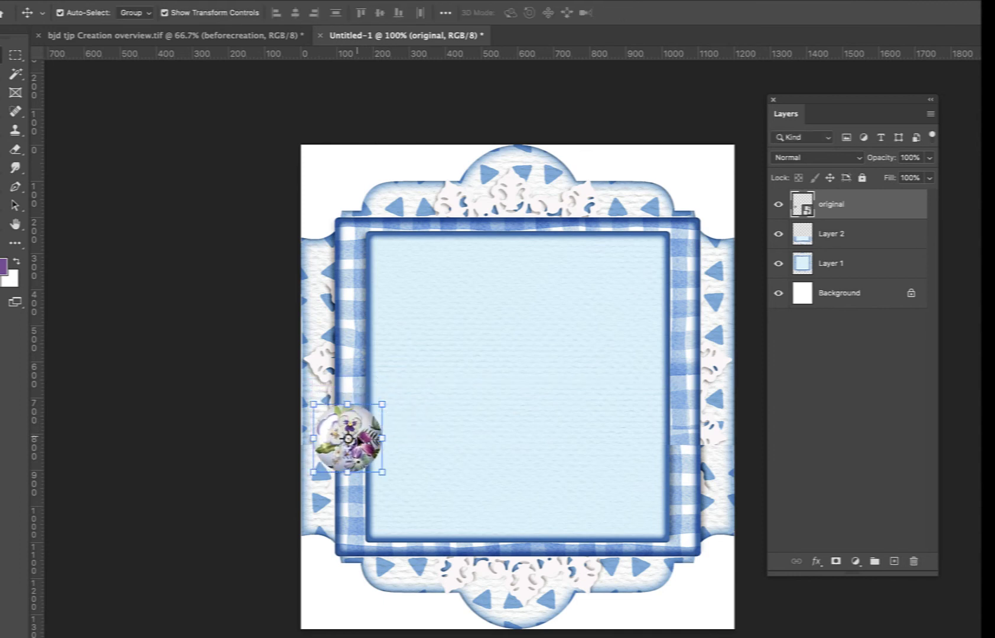
Delete the round pansy element from the card
{"action": "left_click", "coordinate": [524, 420]}
{"action": "left_click", "coordinate": [365, 429]}
{"action": "key", "text": "BackSpace"}
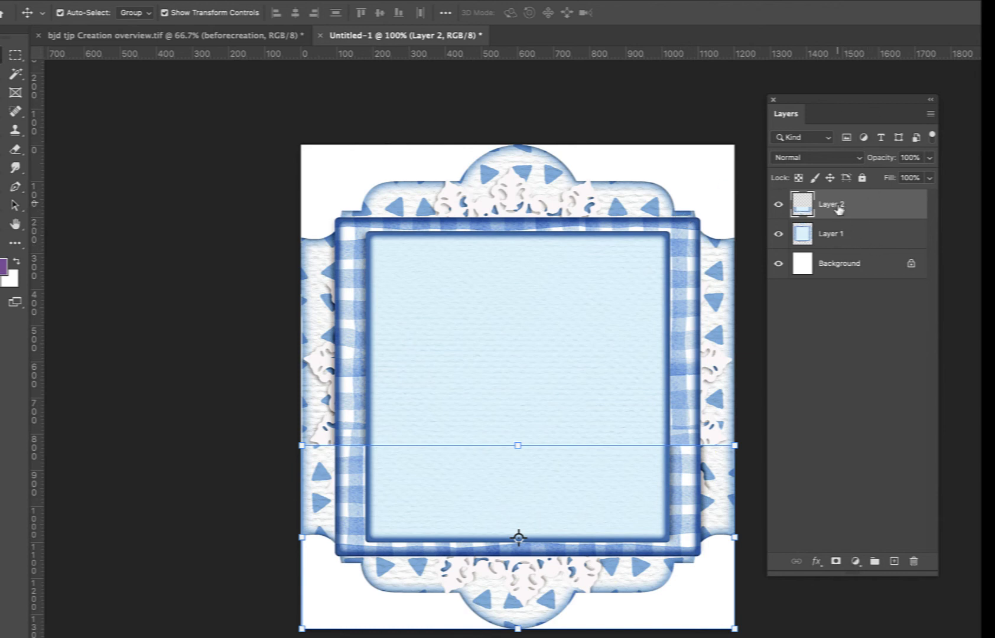
Group Layer 1 and Layer 2 and merge the group into a single layer
{"action": "left_click", "coordinate": [839, 237], "text": "shift"}
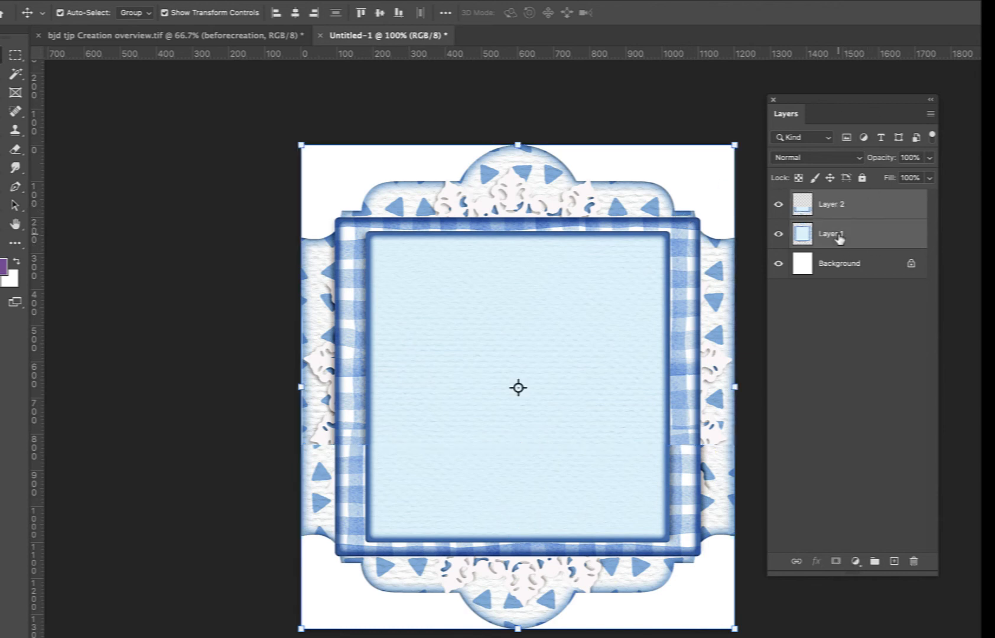
{"action": "key", "text": "super+g"}
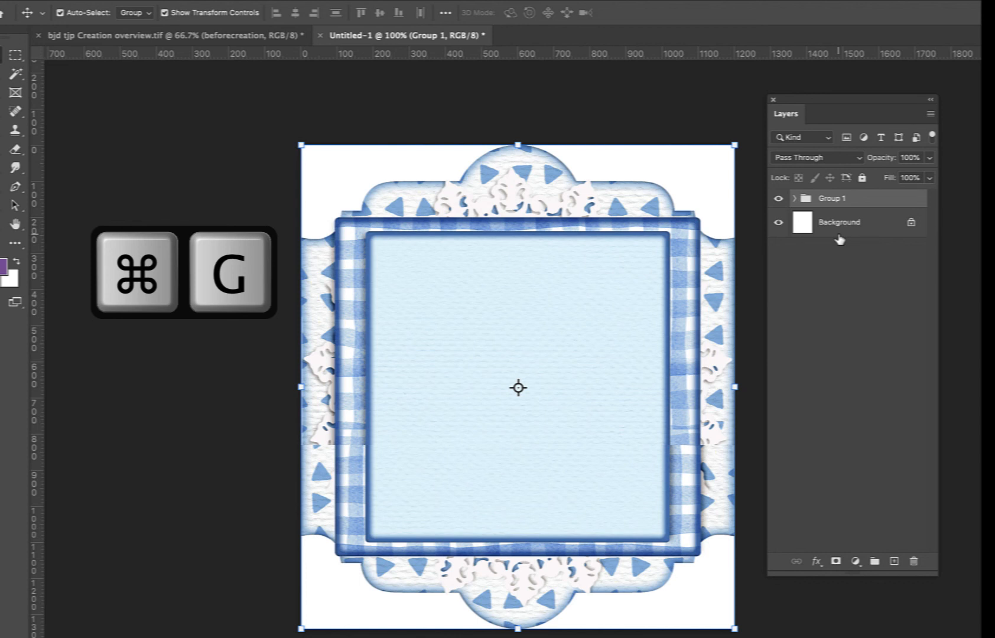
{"action": "key", "text": "super"}
{"action": "key", "text": "super+e"}
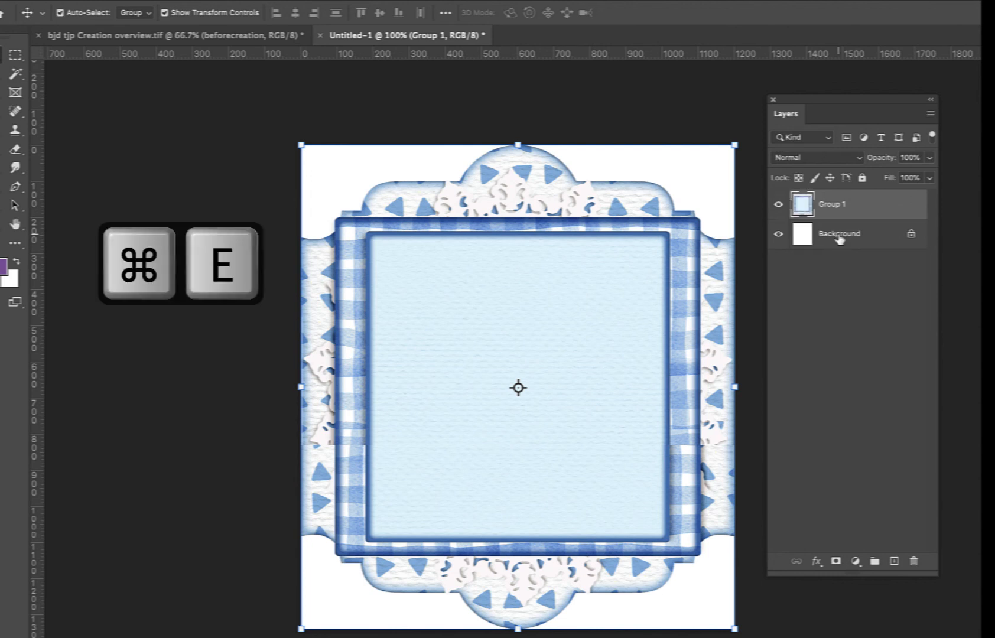
Hide the white Background layer, and test the merged card by moving it down and back to its original position
{"action": "left_click", "coordinate": [778, 234]}
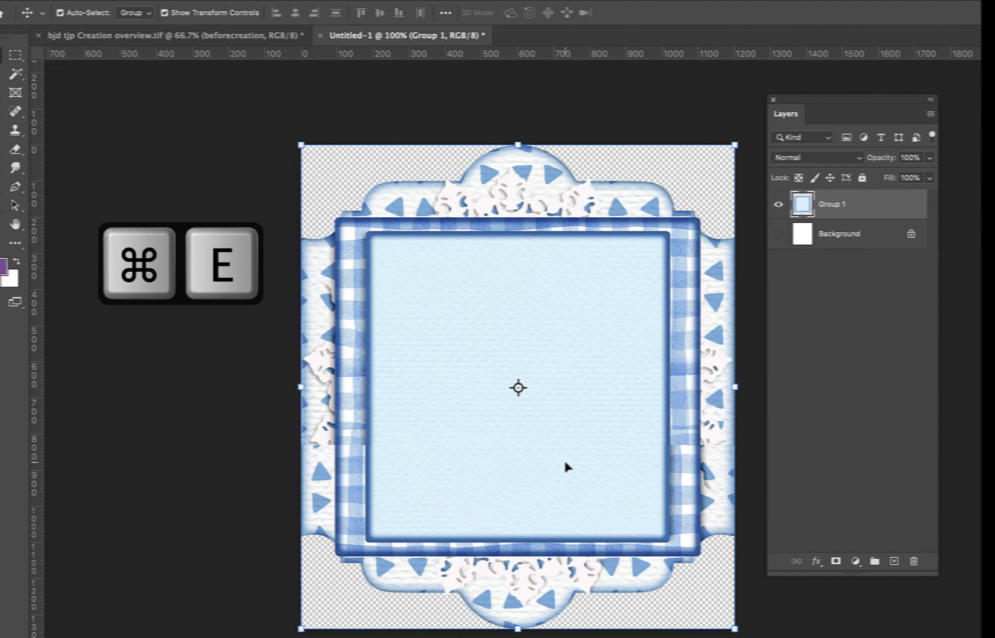
{"action": "left_click_drag", "start_coordinate": [566, 465], "coordinate": [568, 498]}
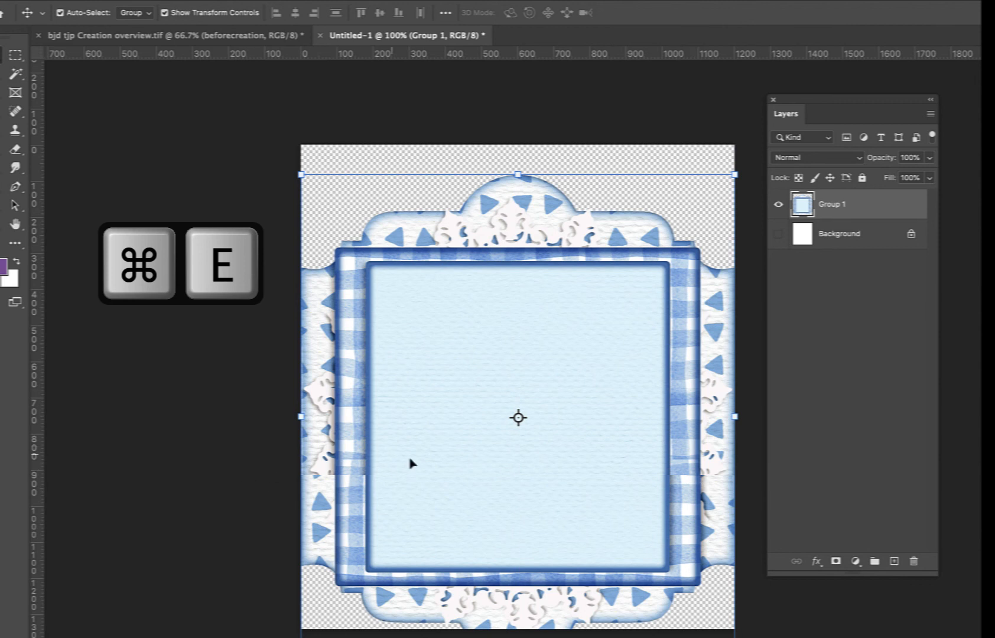
{"action": "left_click_drag", "start_coordinate": [653, 504], "coordinate": [656, 474]}
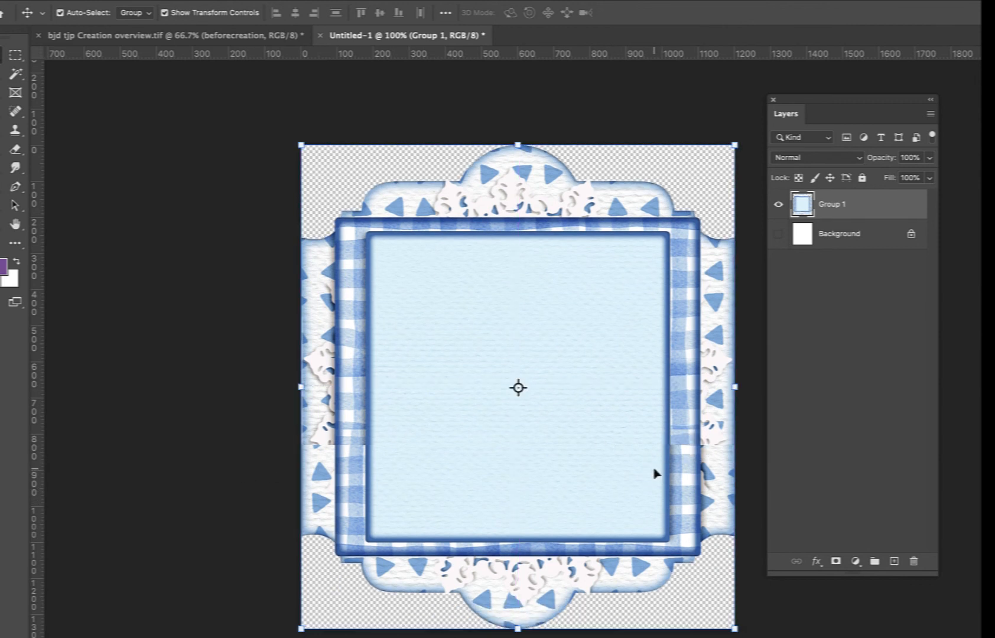